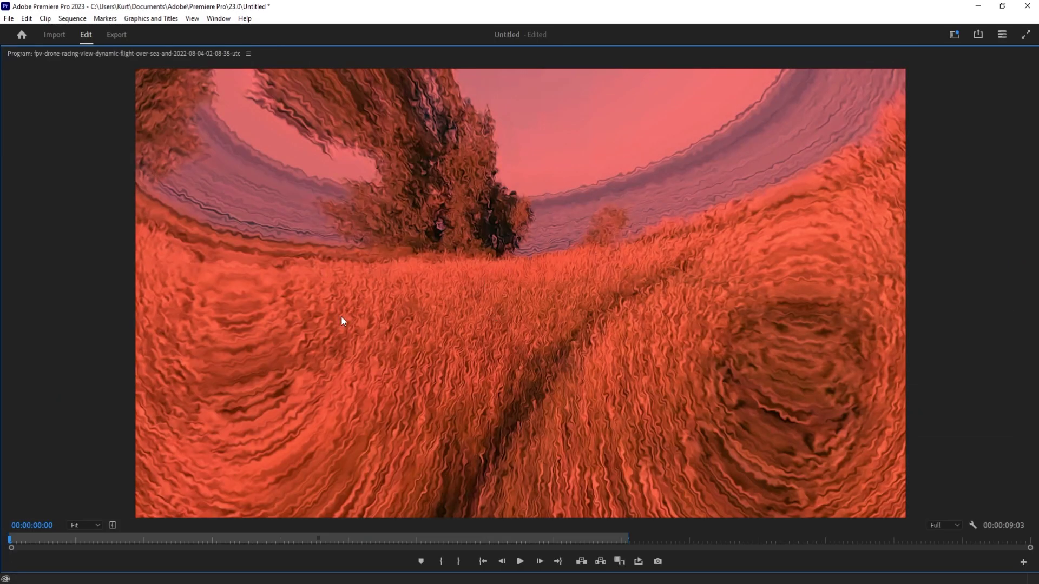
# Play the finished red bug-eye drone preview in the maximized monitor, then restore the multi-panel layout.
pyautogui.press('space')
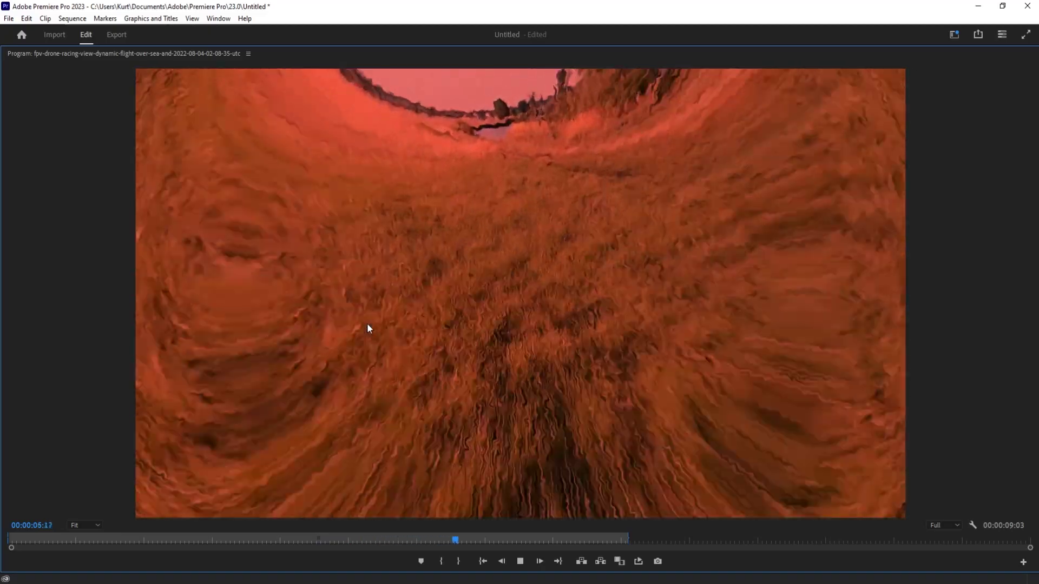
pyautogui.press('space')
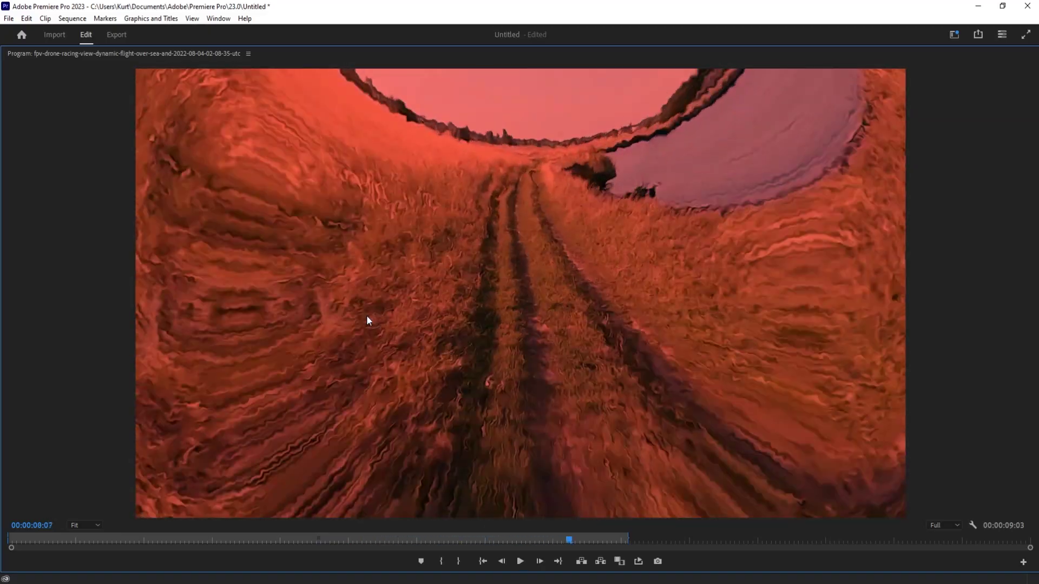
pyautogui.press('`')
# Delete the finished effected clip from the timeline.
pyautogui.click(289, 404)
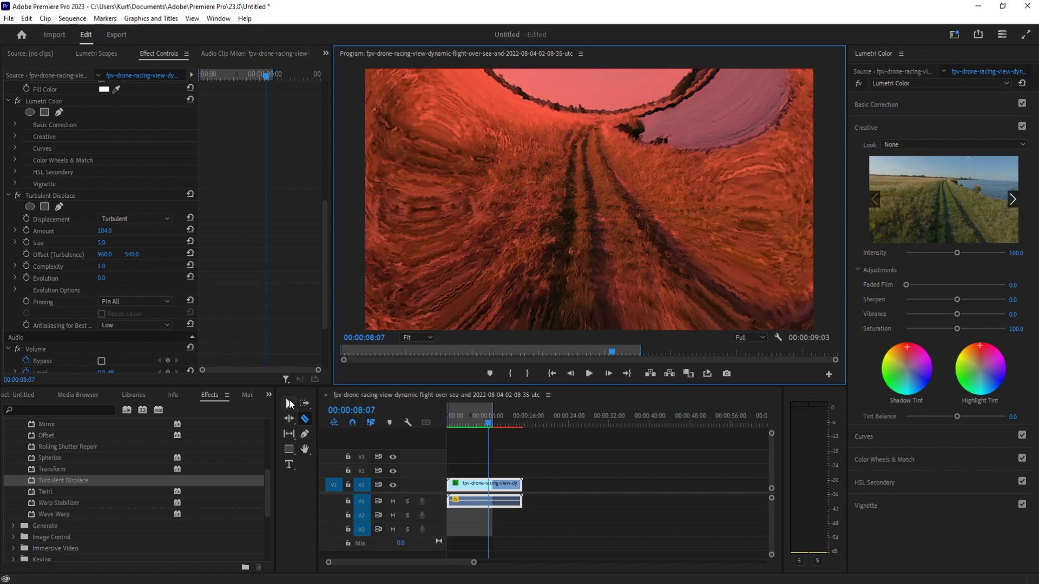
pyautogui.click(602, 470)
pyautogui.press('Delete')
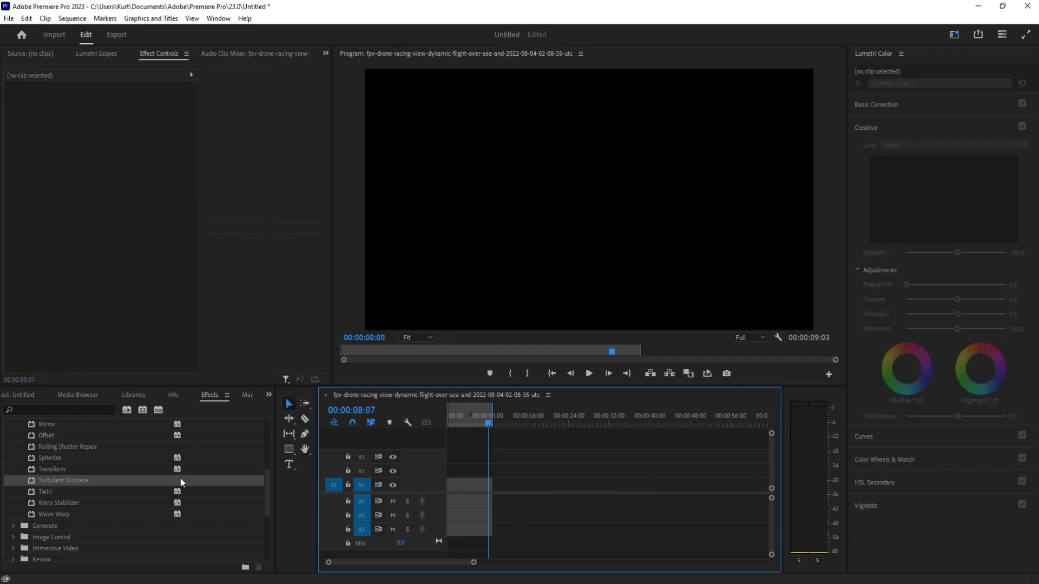
# Place the fpv-drone sequence from the Project panel onto the timeline and play it back.
pyautogui.click(269, 395)
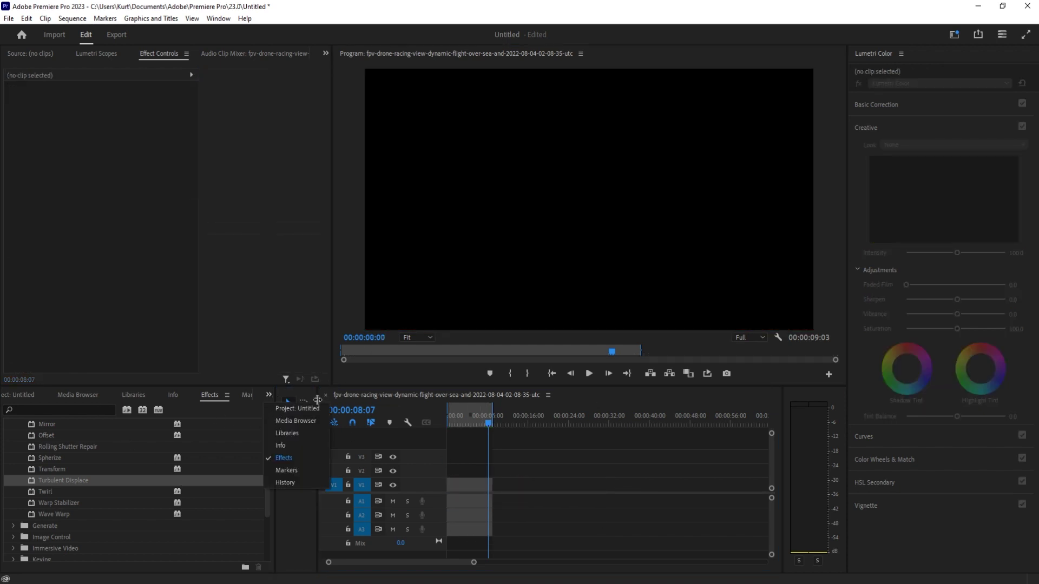
pyautogui.click(290, 419)
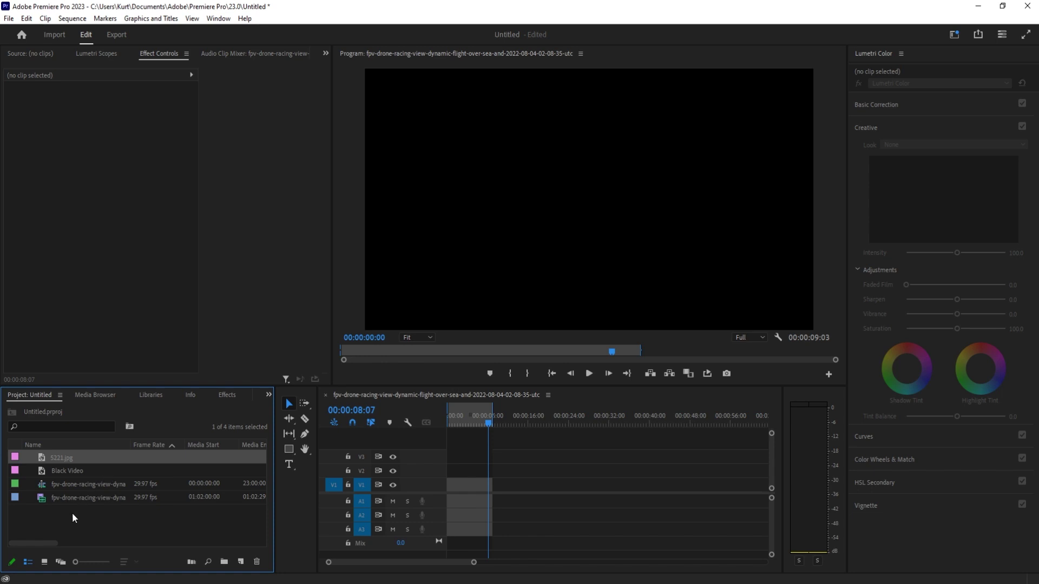
pyautogui.click(67, 493)
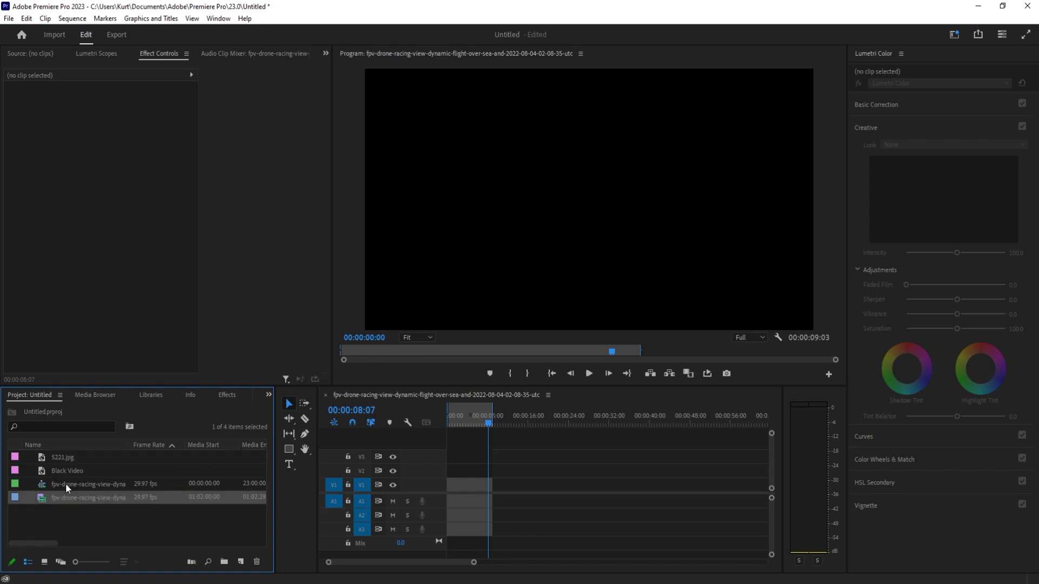
pyautogui.moveTo(66, 484); pyautogui.dragTo(220, 486)
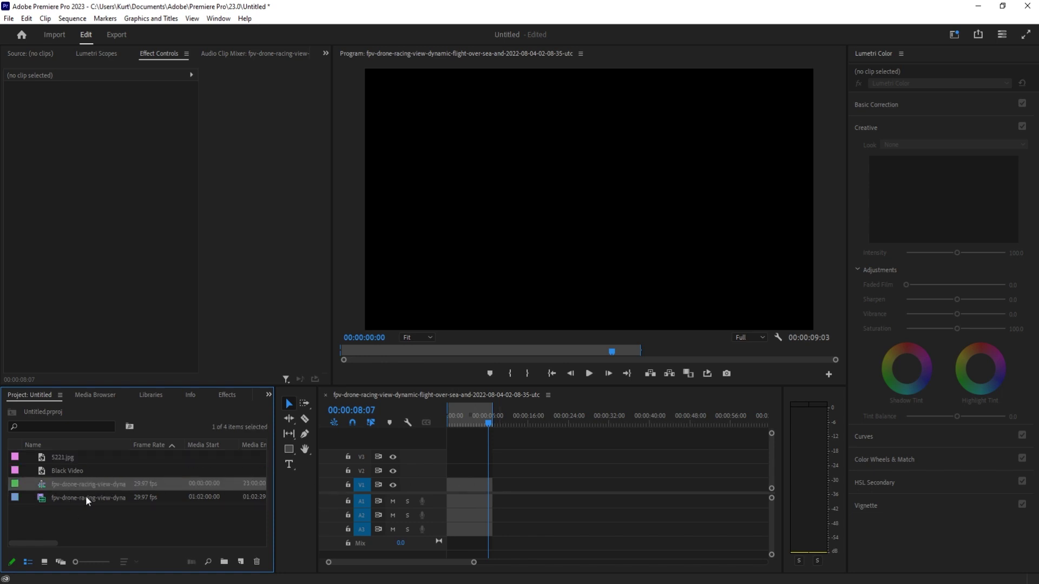
pyautogui.moveTo(87, 500); pyautogui.dragTo(465, 490)
pyautogui.press('space')
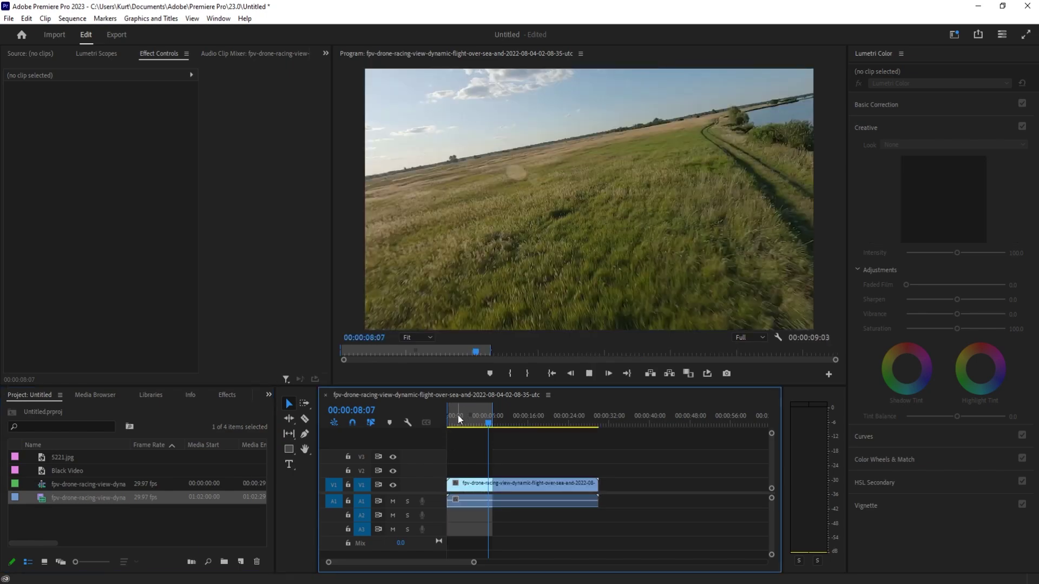
pyautogui.moveTo(476, 421); pyautogui.dragTo(450, 423)
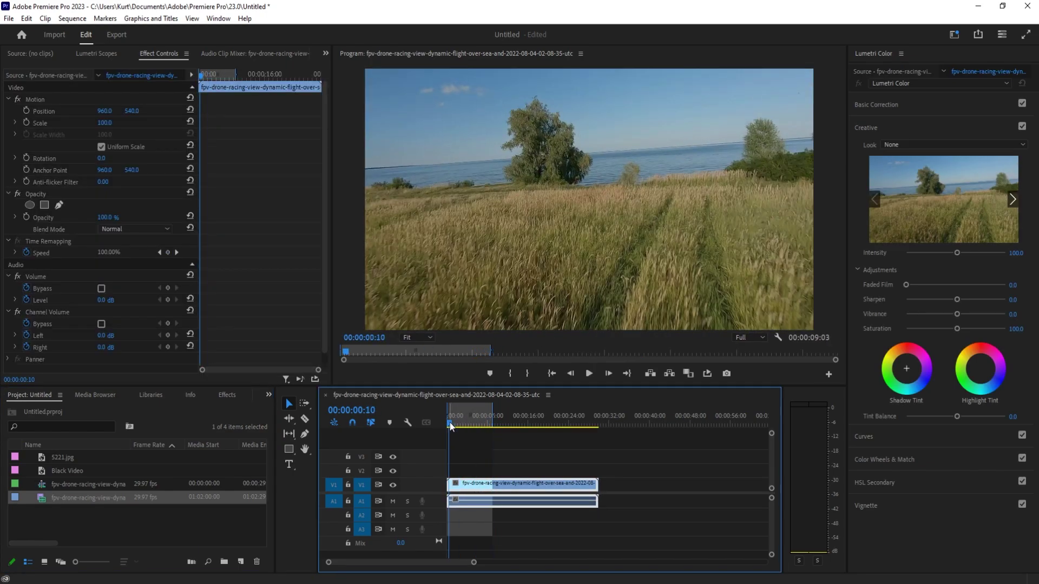
pyautogui.press('space')
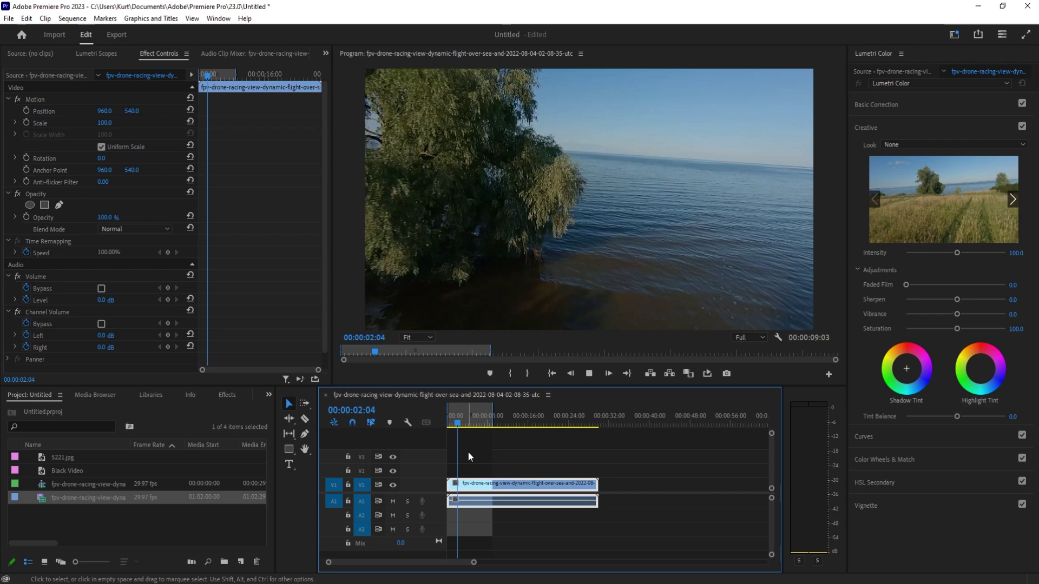
# Set the drone clip's Speed/Duration to 200% and scrub back to the start.
pyautogui.rightClick(468, 483)
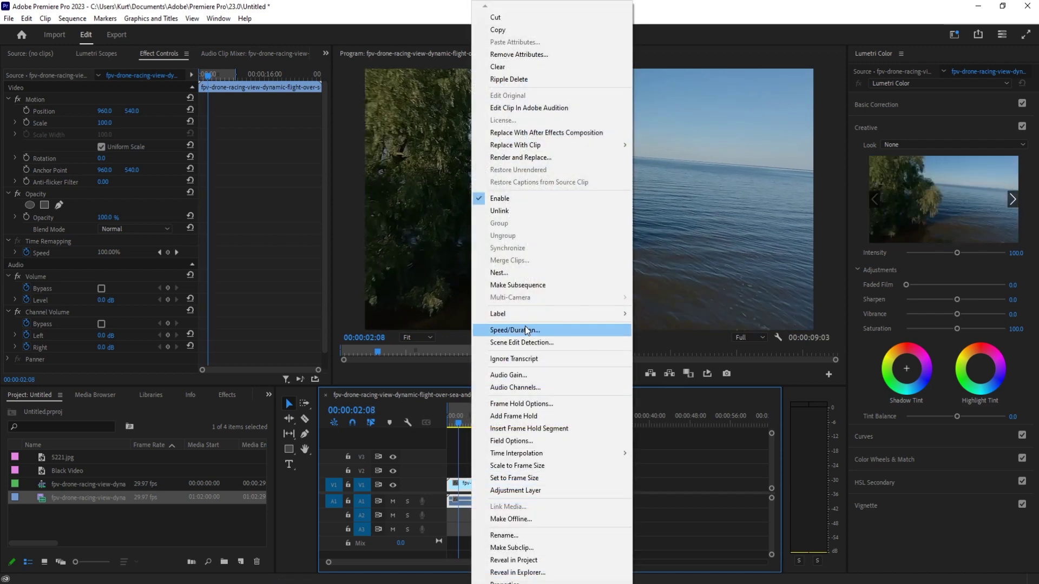
pyautogui.click(526, 330)
pyautogui.write('200')
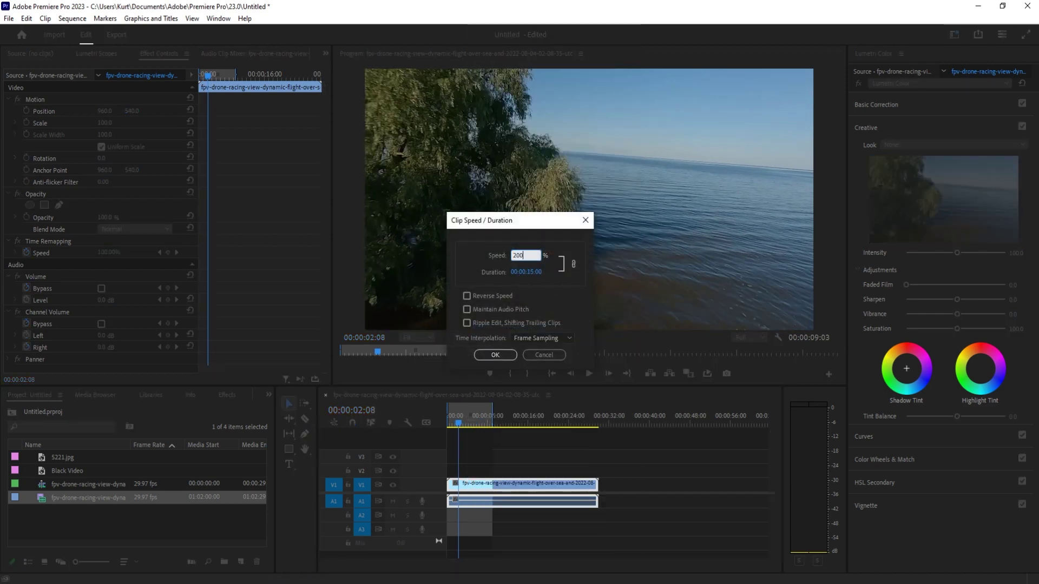
pyautogui.press('Return')
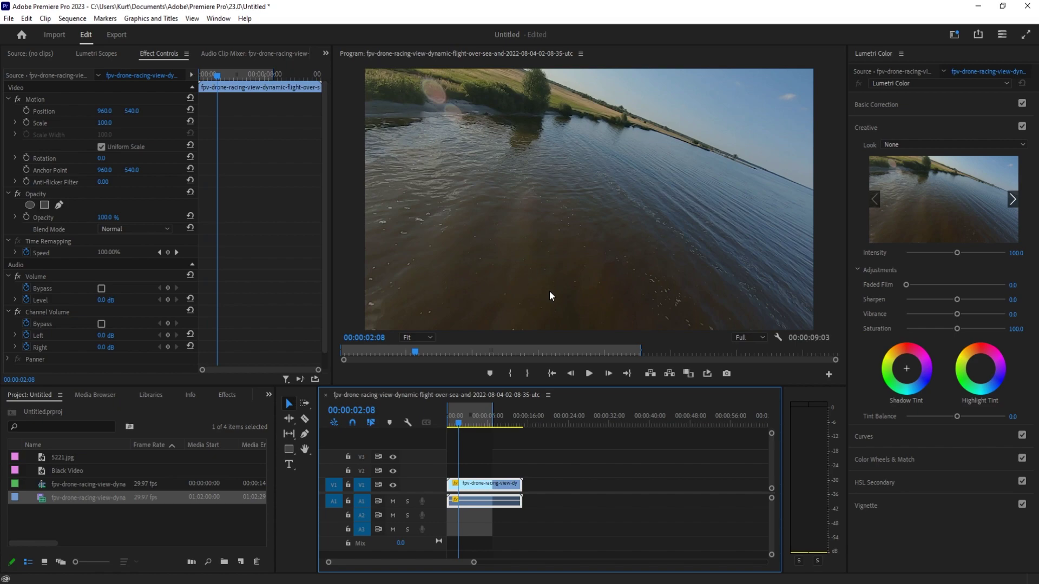
pyautogui.moveTo(463, 425)
pyautogui.mouseDown()
pyautogui.moveTo(443, 421)
pyautogui.moveTo(470, 421)
pyautogui.moveTo(449, 437)
pyautogui.mouseUp()
# Raise the clip speed to 300%, preview it, and return to the start.
pyautogui.rightClick(469, 481)
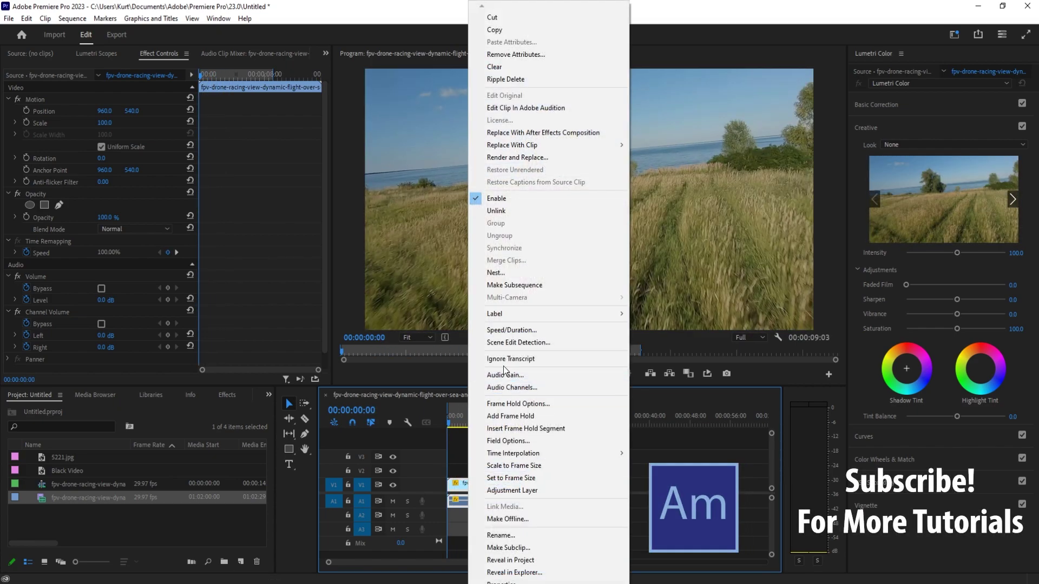
pyautogui.click(505, 327)
pyautogui.write('300')
pyautogui.press('Return')
pyautogui.press('space')
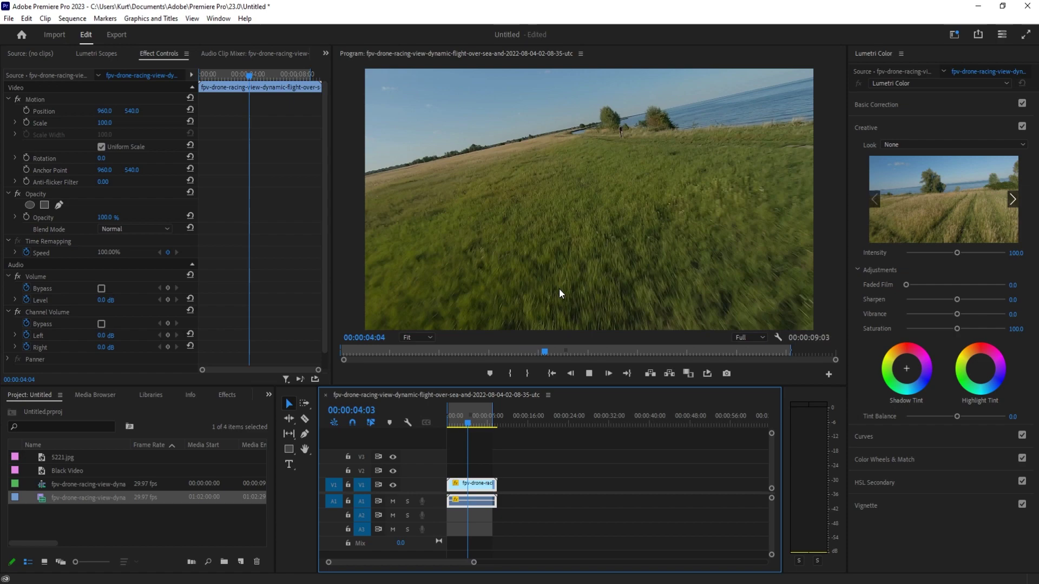
pyautogui.press('space')
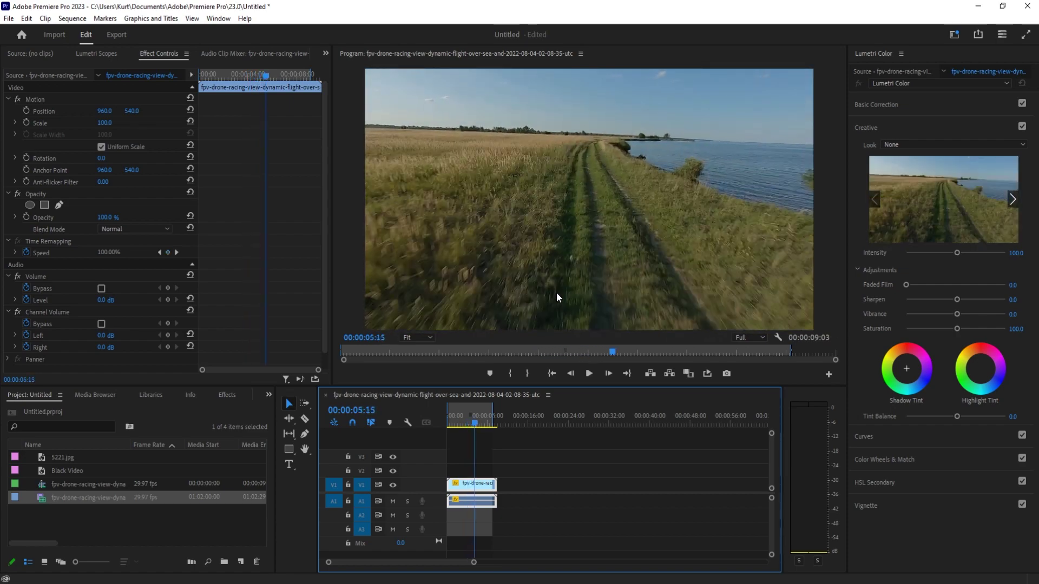
pyautogui.moveTo(488, 415); pyautogui.dragTo(448, 416)
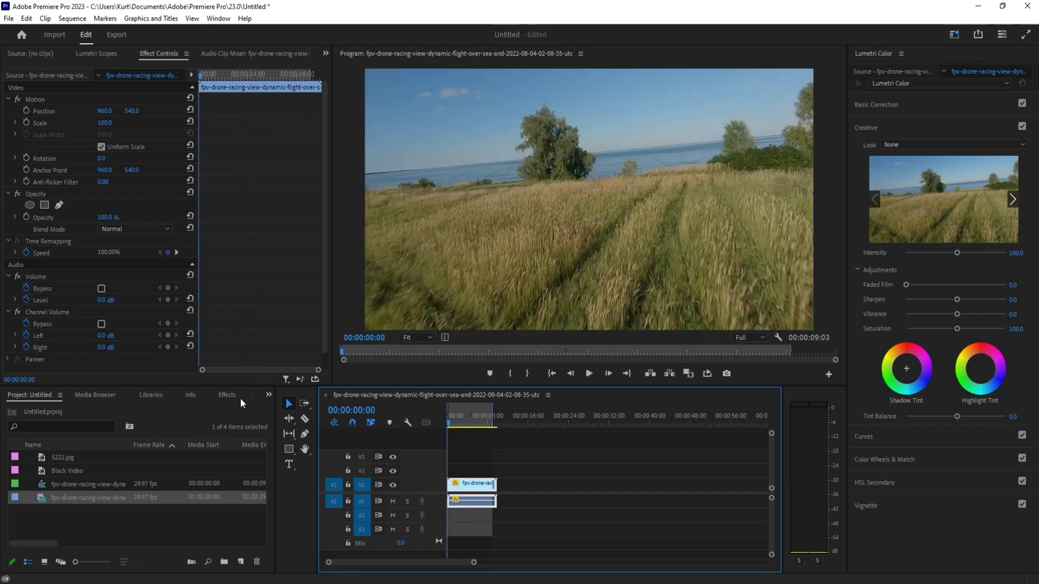
# Apply Distort > Lens Distortion to the drone clip.
pyautogui.click(227, 396)
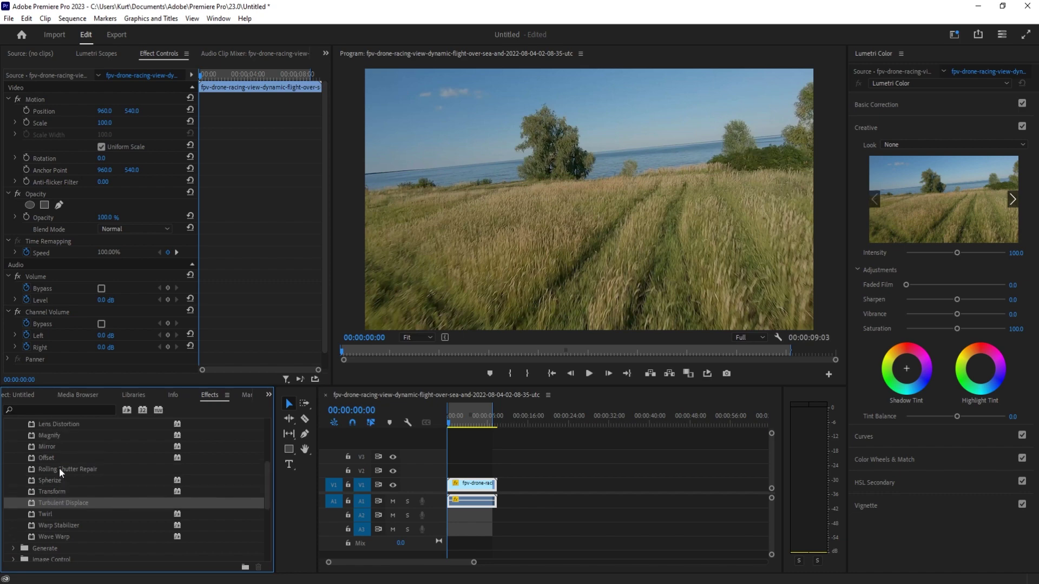
pyautogui.scroll(3, 60, 468)
pyautogui.moveTo(47, 469); pyautogui.dragTo(470, 484)
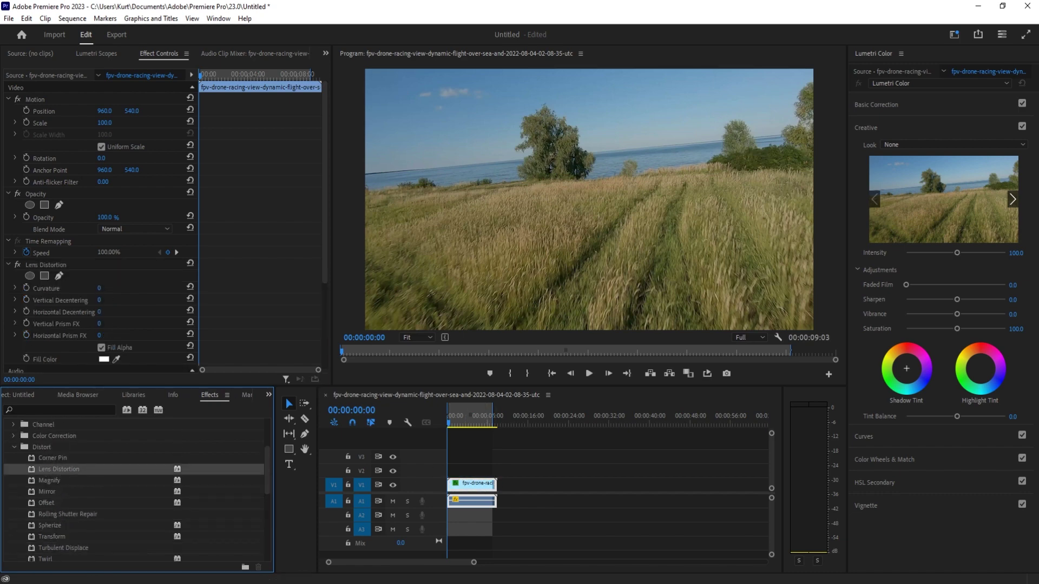
# Adjust the Lens Distortion Curvature and settle it at about -70 after previewing.
pyautogui.moveTo(99, 288); pyautogui.dragTo(48, 269)
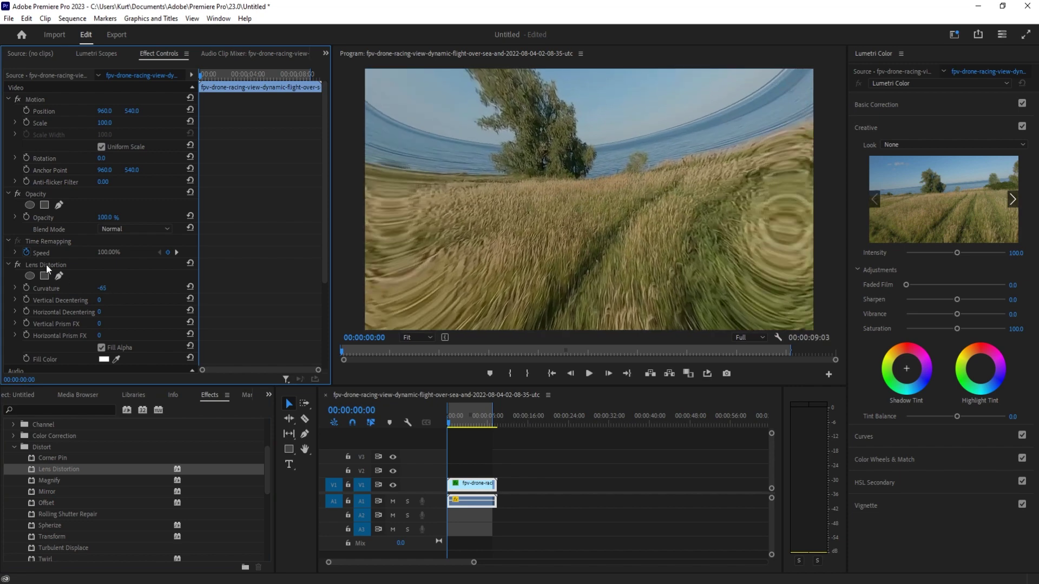
pyautogui.click(56, 265)
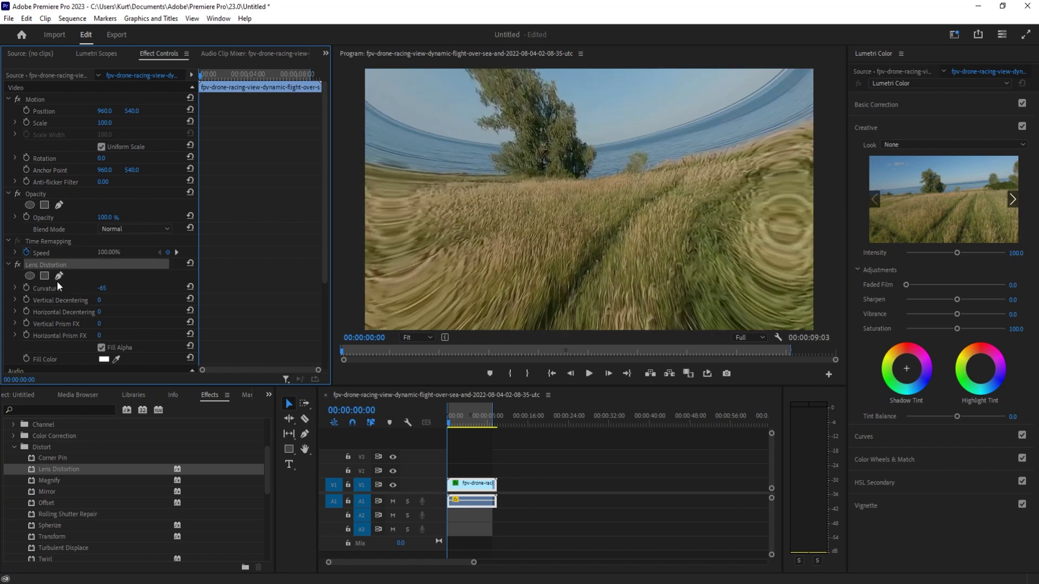
pyautogui.click(57, 288)
pyautogui.moveTo(101, 287); pyautogui.dragTo(94, 288)
pyautogui.press('space')
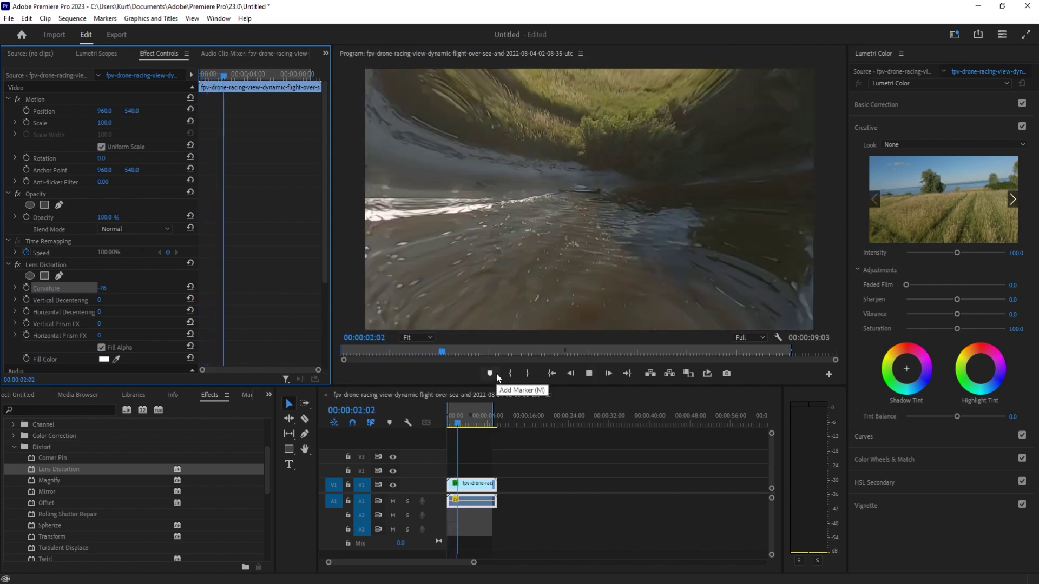
pyautogui.press('space')
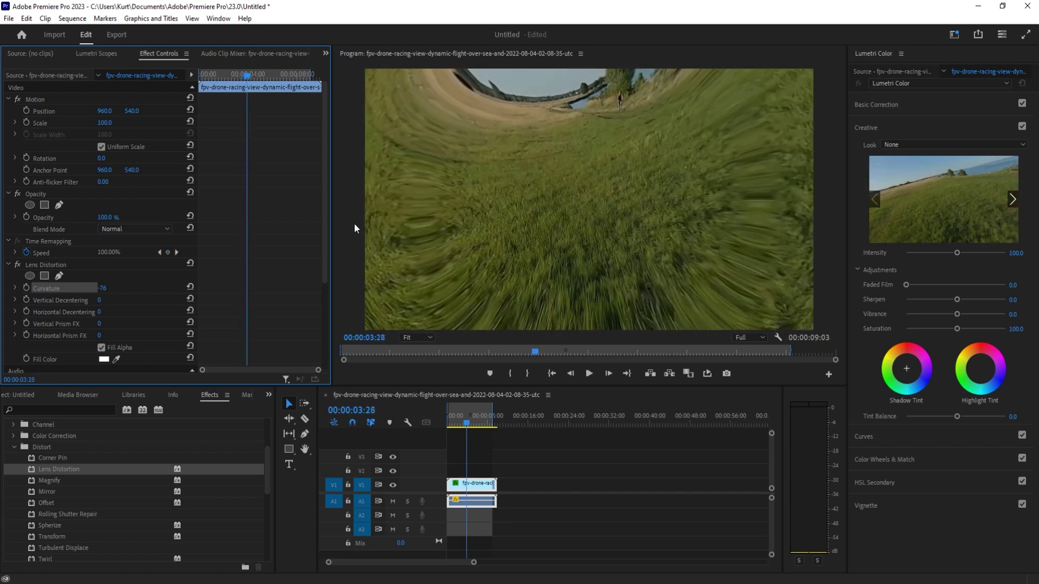
pyautogui.moveTo(99, 288); pyautogui.dragTo(102, 288)
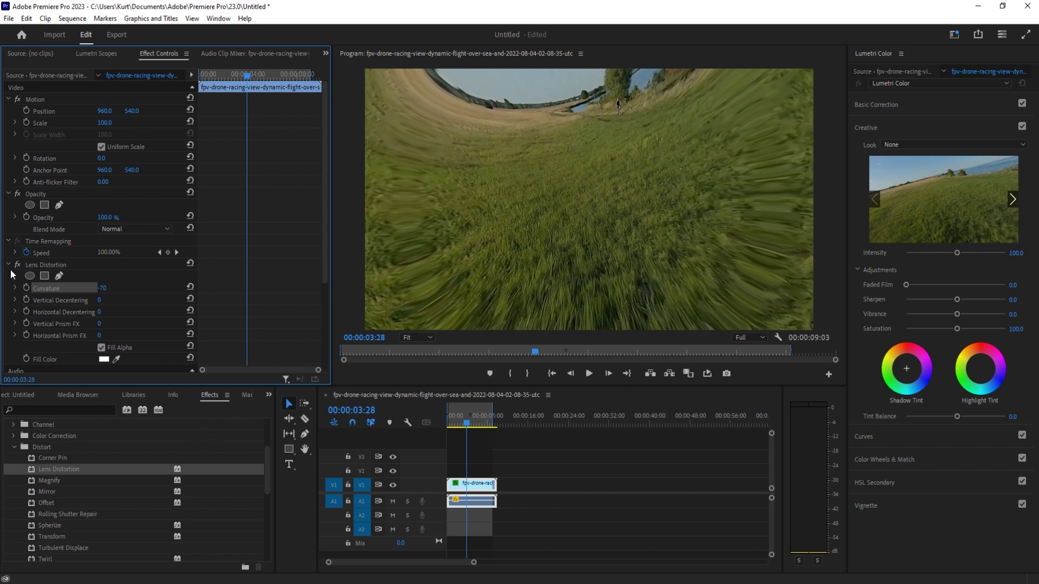
# Search 'lumetri' in Effects and drag Lumetri Color onto the V1 drone clip.
pyautogui.click(63, 409)
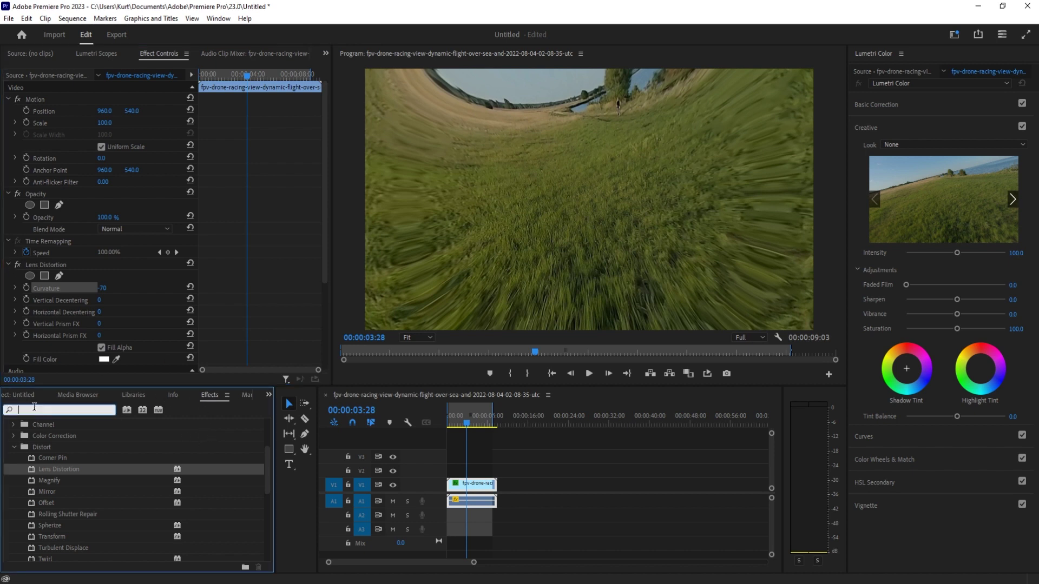
pyautogui.write('lumetir')
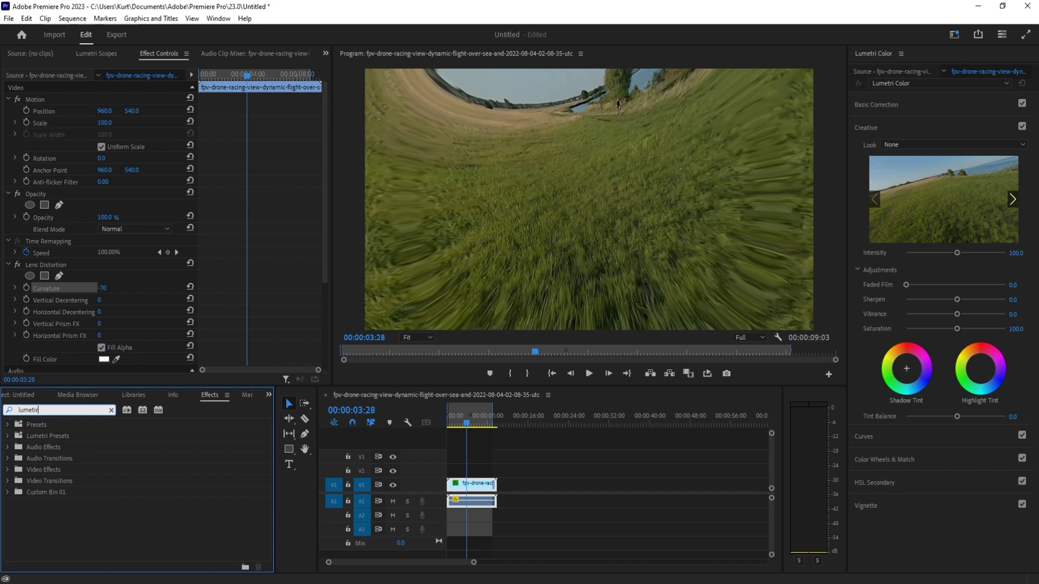
pyautogui.press('BackSpace')
pyautogui.press('BackSpace')
pyautogui.write('r')
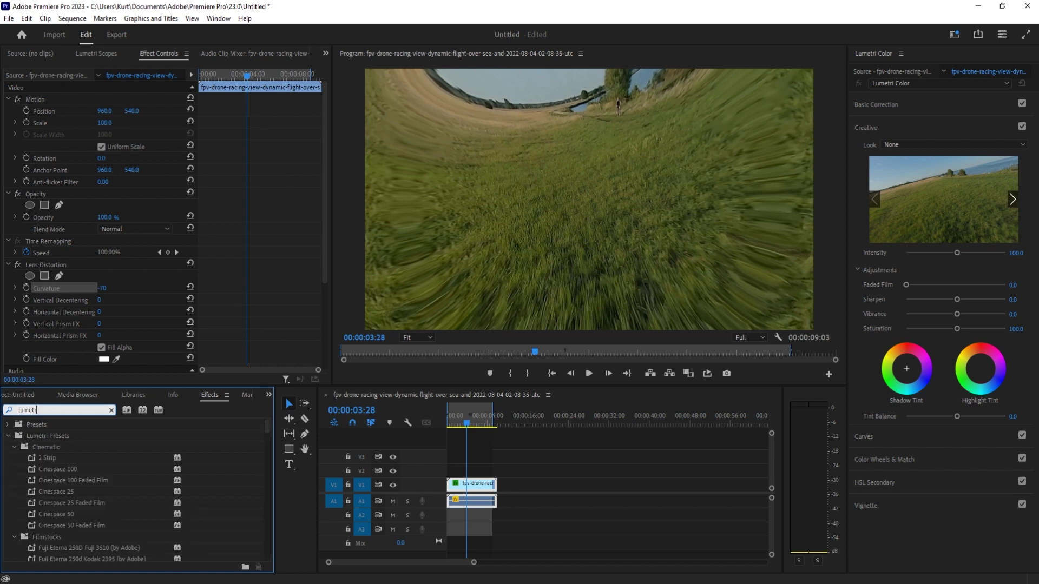
pyautogui.scroll(-10, 90, 487)
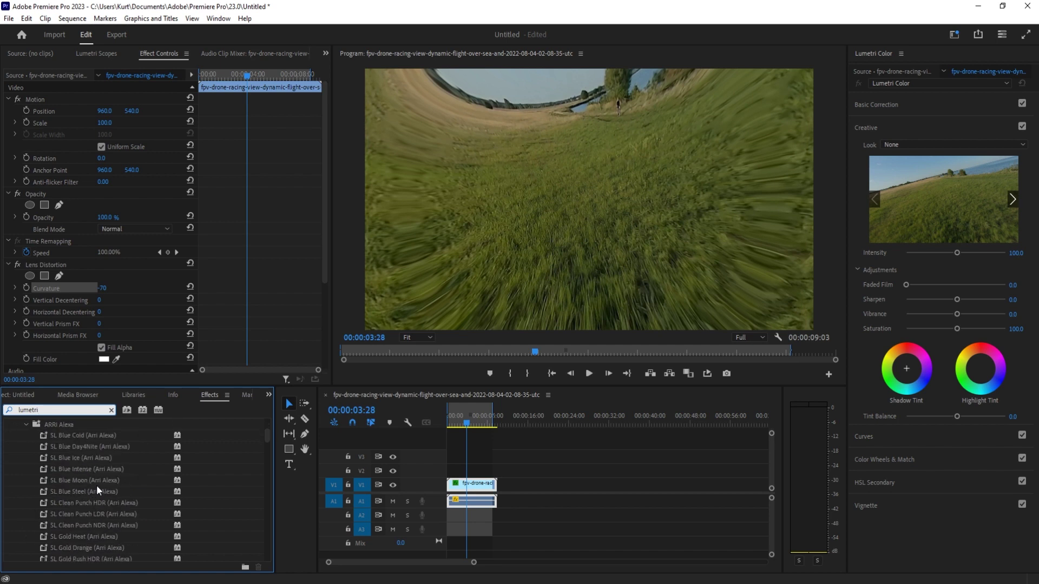
pyautogui.scroll(-3, 271, 427)
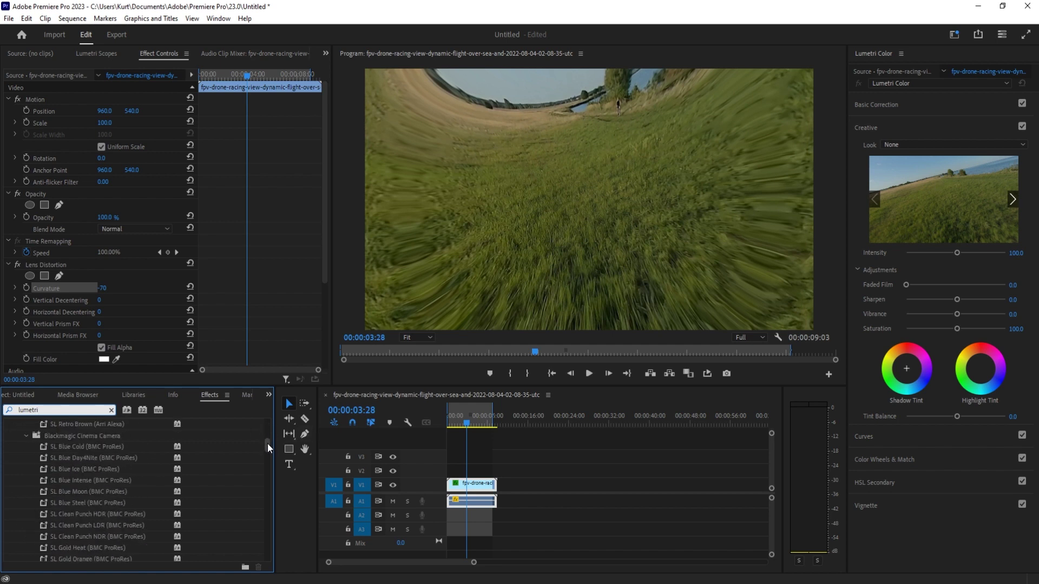
pyautogui.moveTo(268, 443); pyautogui.dragTo(257, 564)
pyautogui.click(46, 533)
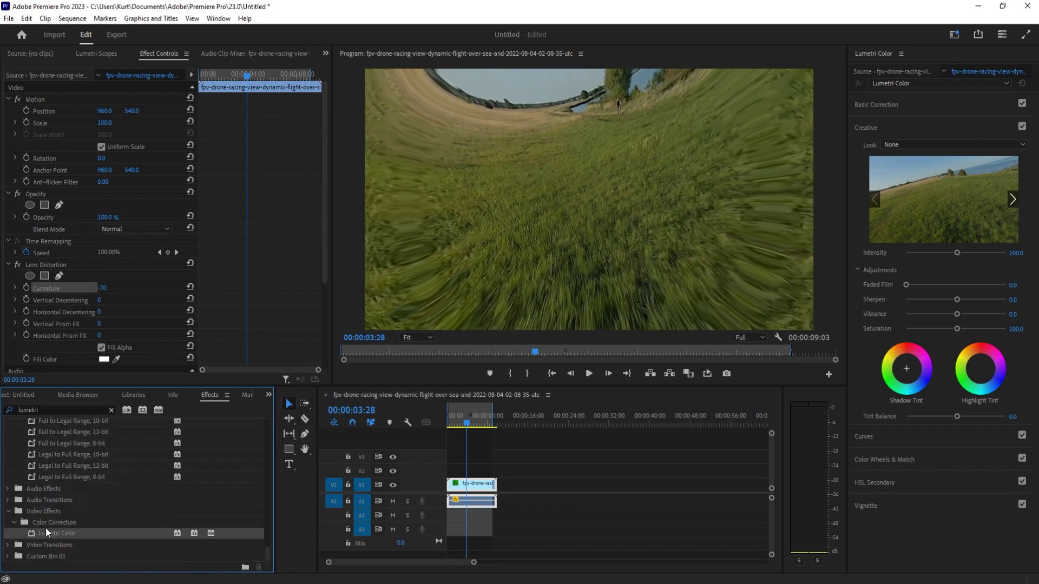
pyautogui.moveTo(129, 501); pyautogui.dragTo(471, 487)
# Push the Lumetri Creative Shadow Tint and Highlight Tint wheels toward red.
pyautogui.scroll(-6, 165, 287)
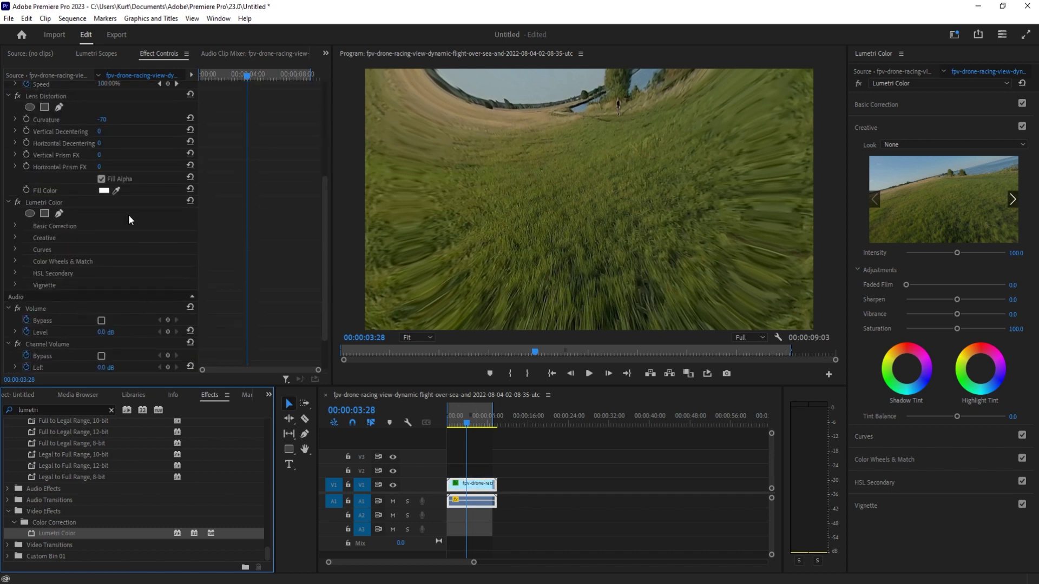
pyautogui.click(17, 238)
pyautogui.scroll(-4, 110, 252)
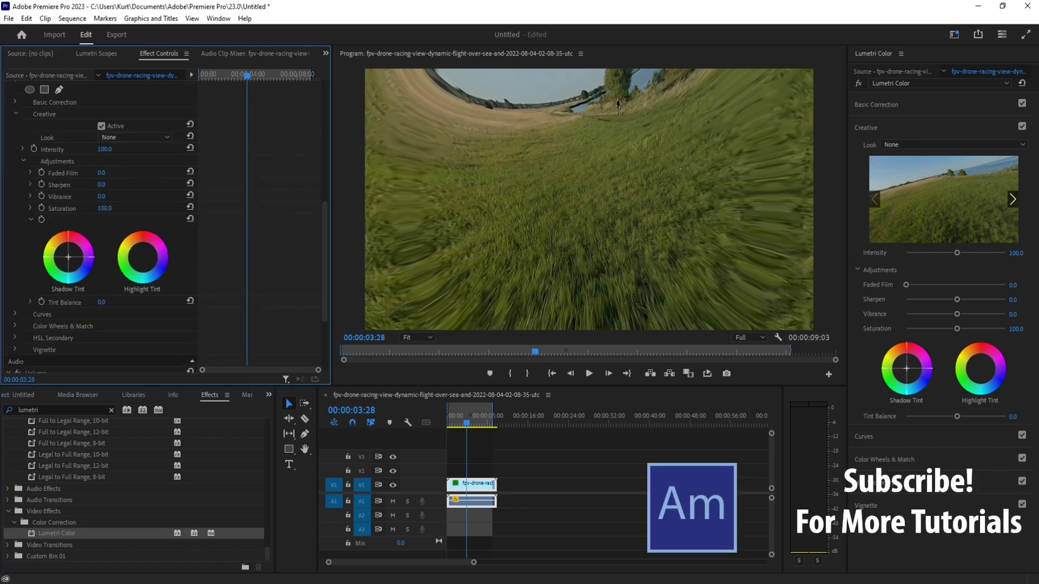
pyautogui.moveTo(69, 257); pyautogui.dragTo(68, 236)
pyautogui.moveTo(137, 252); pyautogui.dragTo(143, 237)
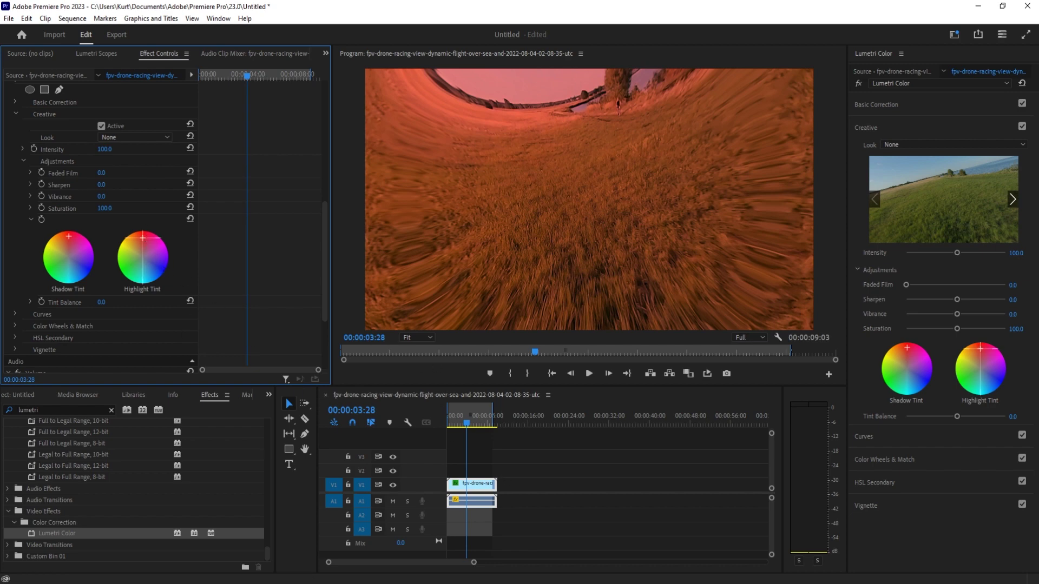
pyautogui.click(447, 419)
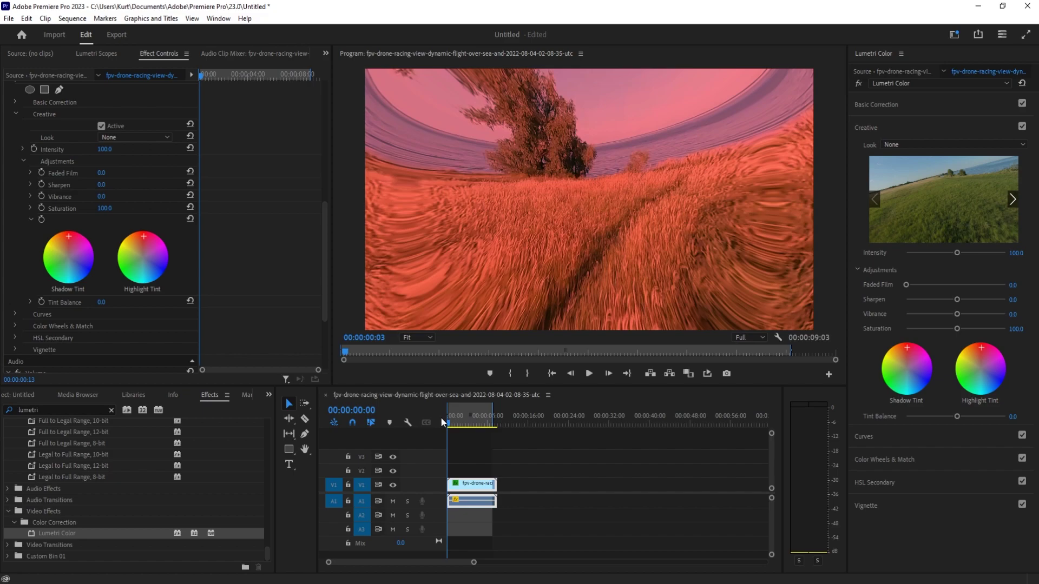
pyautogui.press('space')
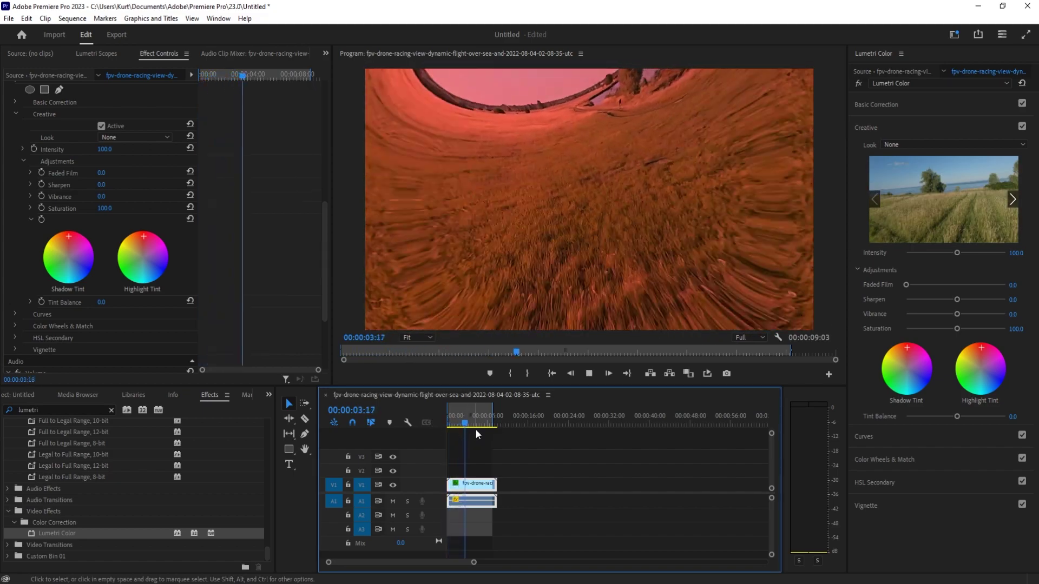
pyautogui.press('space')
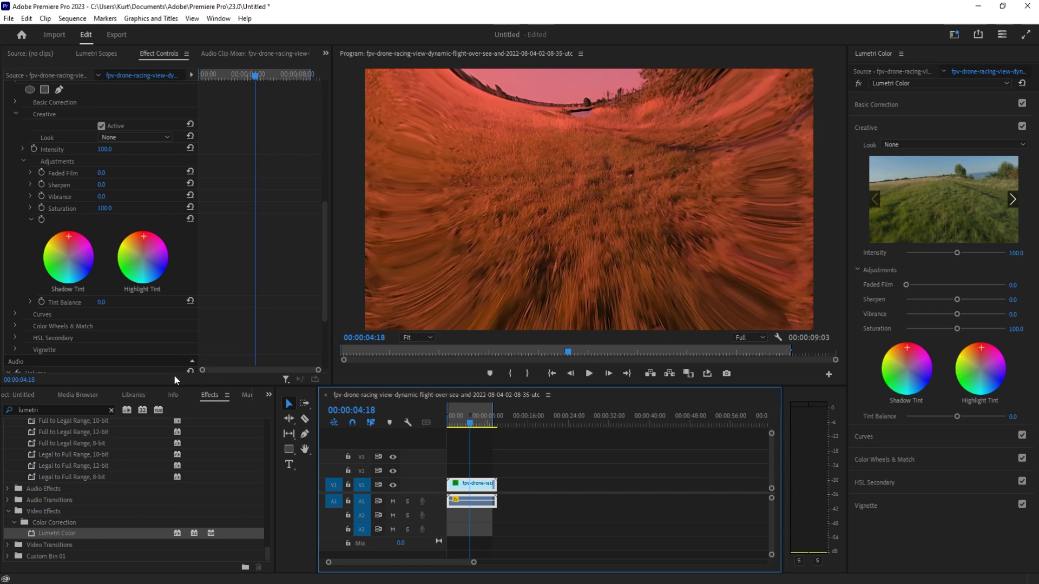
pyautogui.scroll(-2, 166, 345)
# Search 'tur' in Effects and drag Distort > Turbulent Displace onto the drone clip.
pyautogui.click(210, 397)
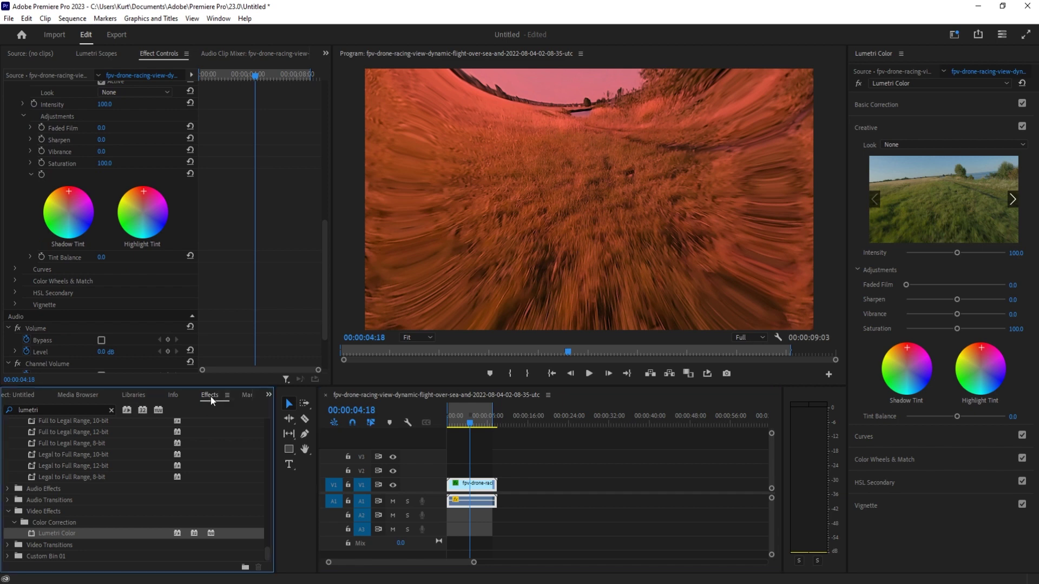
pyautogui.doubleClick(52, 409)
pyautogui.write('tru')
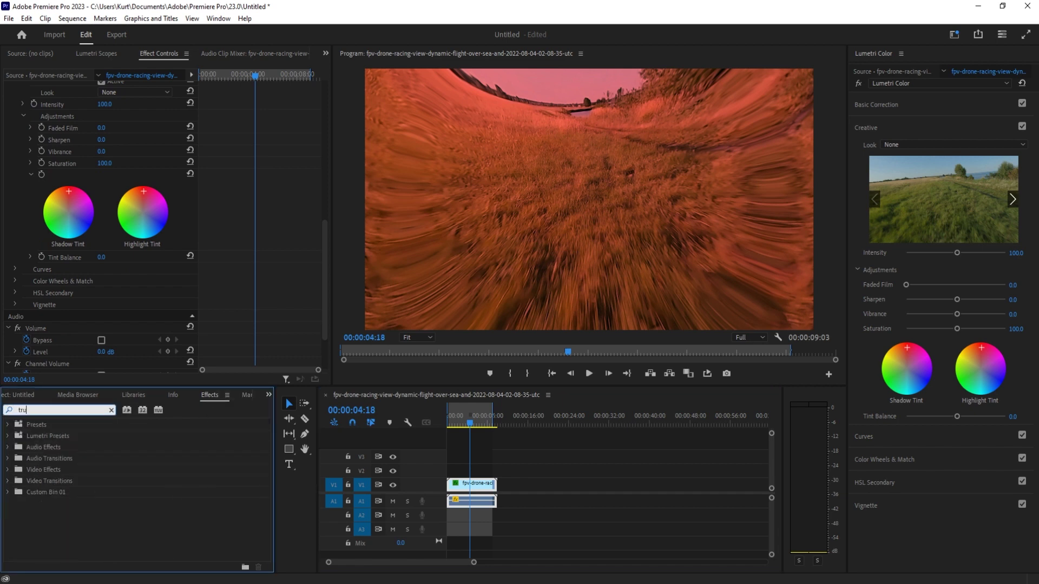
pyautogui.press('BackSpace')
pyautogui.press('BackSpace')
pyautogui.write('ur')
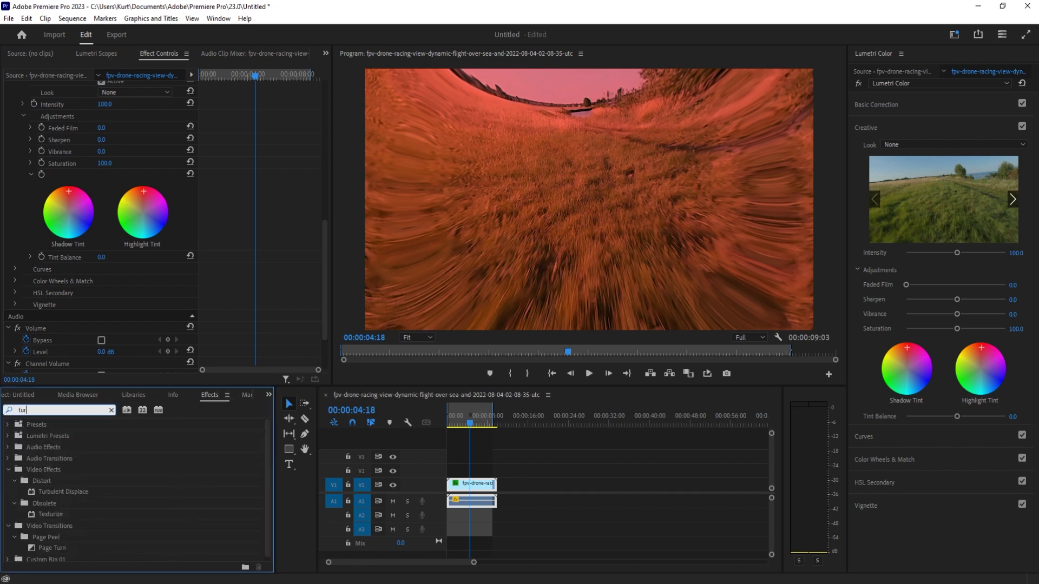
pyautogui.click(41, 470)
pyautogui.click(38, 481)
pyautogui.click(41, 492)
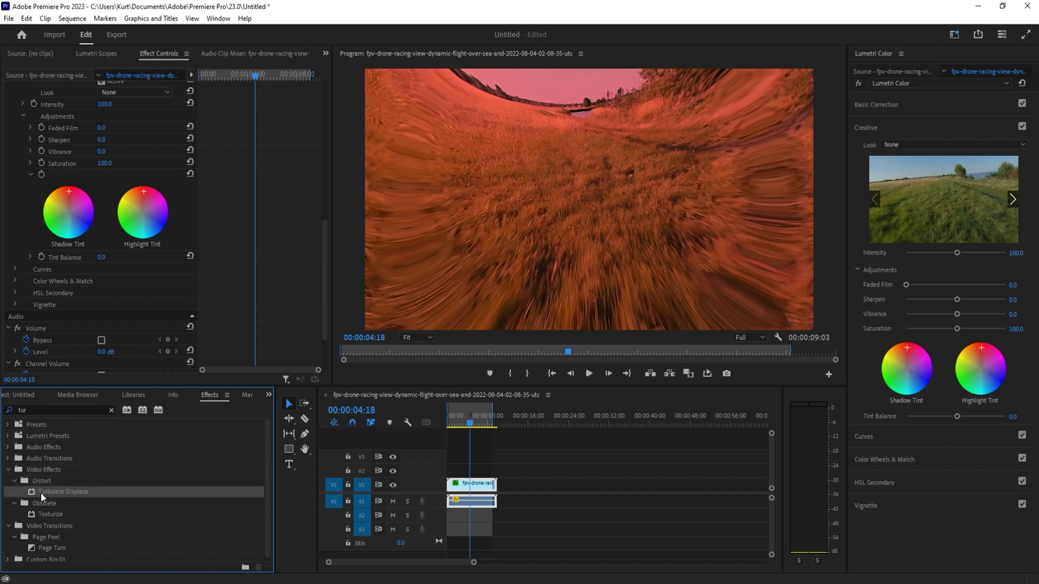
pyautogui.moveTo(41, 492); pyautogui.dragTo(447, 489)
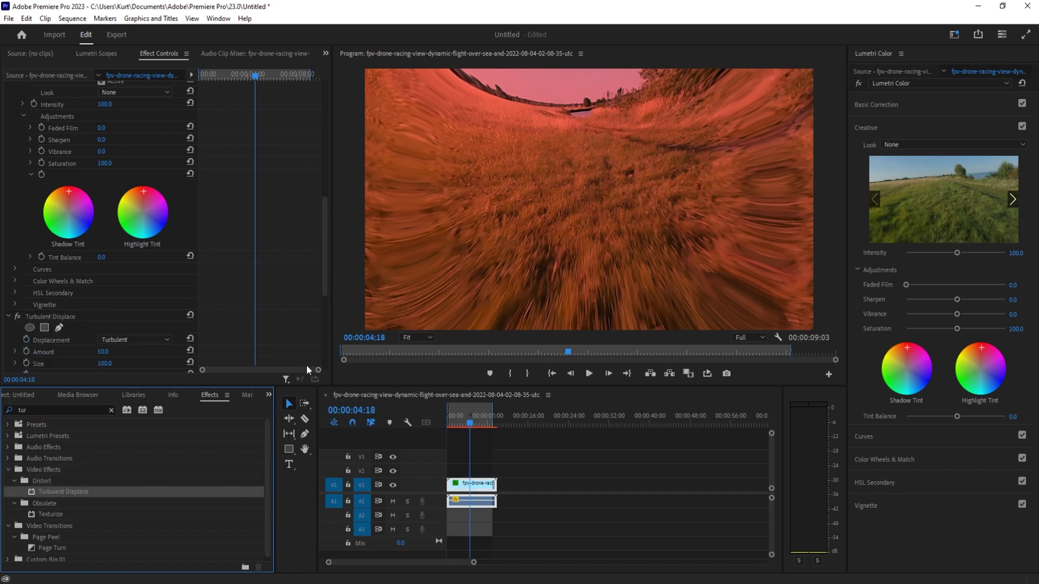
pyautogui.scroll(-5, 250, 281)
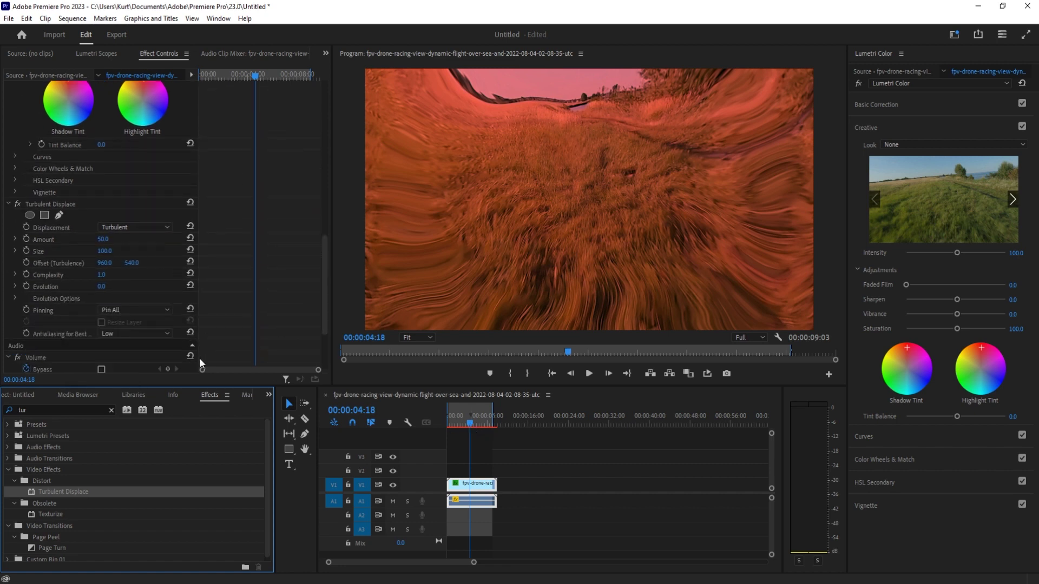
# Set Turbulent Displace Size to 5.0, then move the playhead back to the clip start.
pyautogui.click(108, 252)
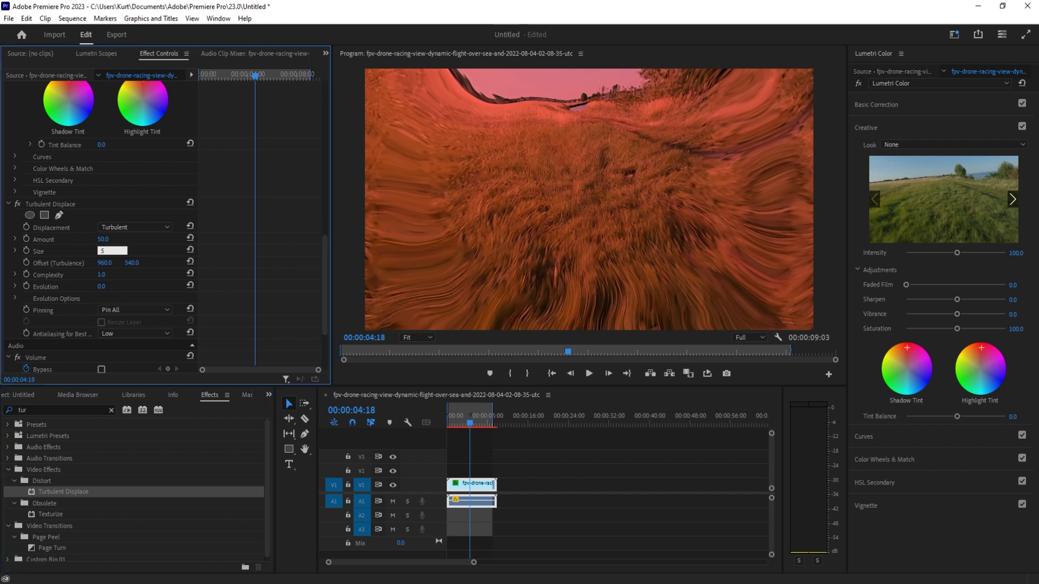
pyautogui.press('Return')
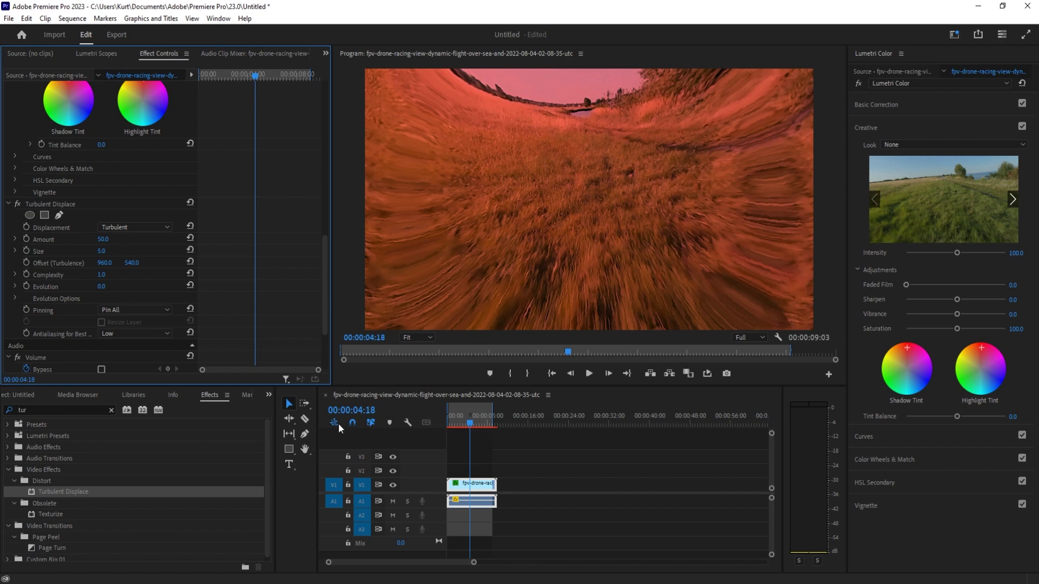
pyautogui.click(451, 417)
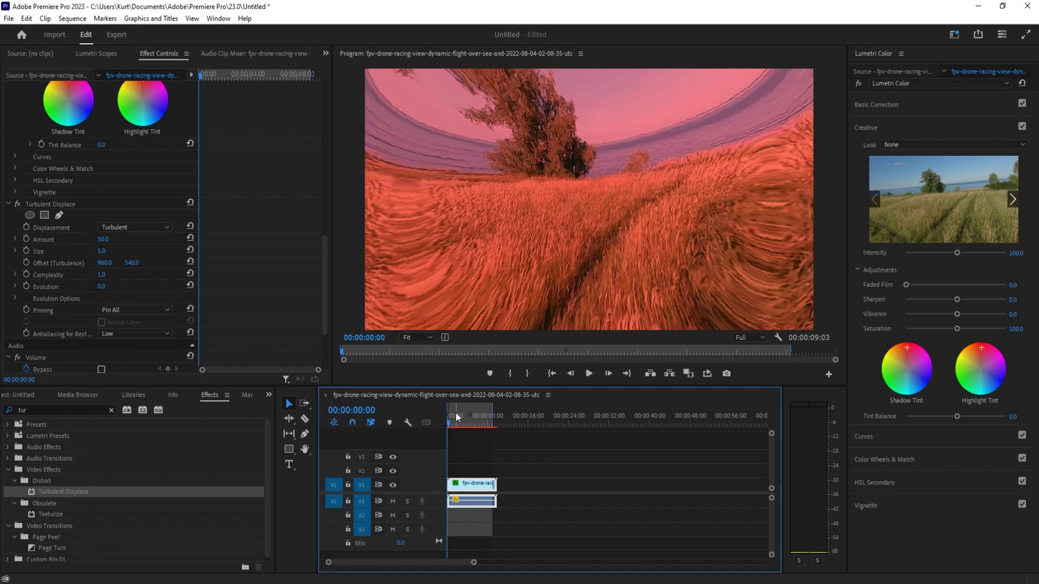
# Set an out point at 00:00:01:15 and render a preview of the marked range.
pyautogui.moveTo(450, 410); pyautogui.dragTo(456, 409)
pyautogui.press('o')
pyautogui.press('Return')
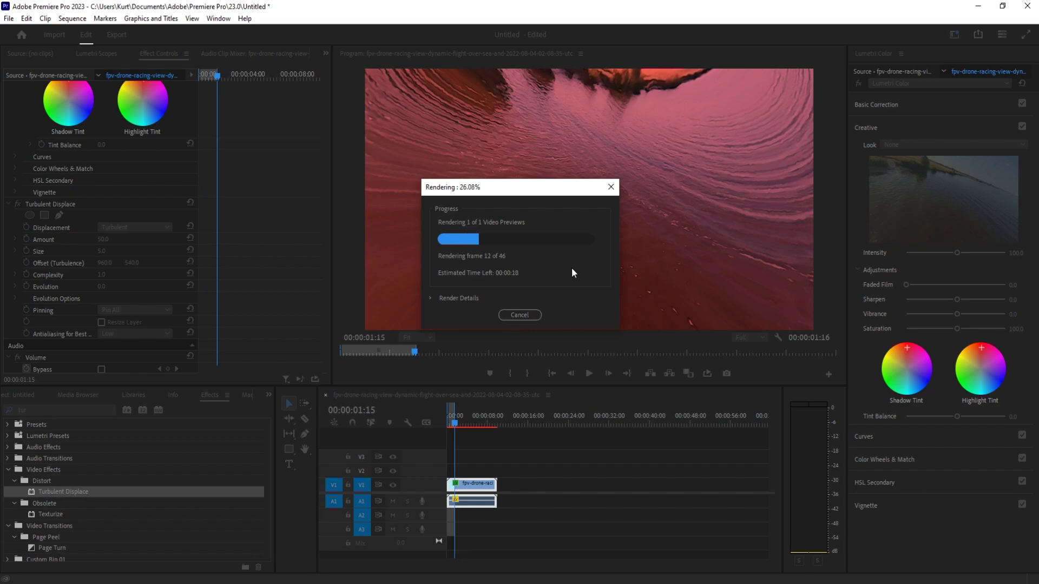
# Cancel the preview render, play the bug-eye clip briefly, and jump back to the first frame.
pyautogui.click(519, 315)
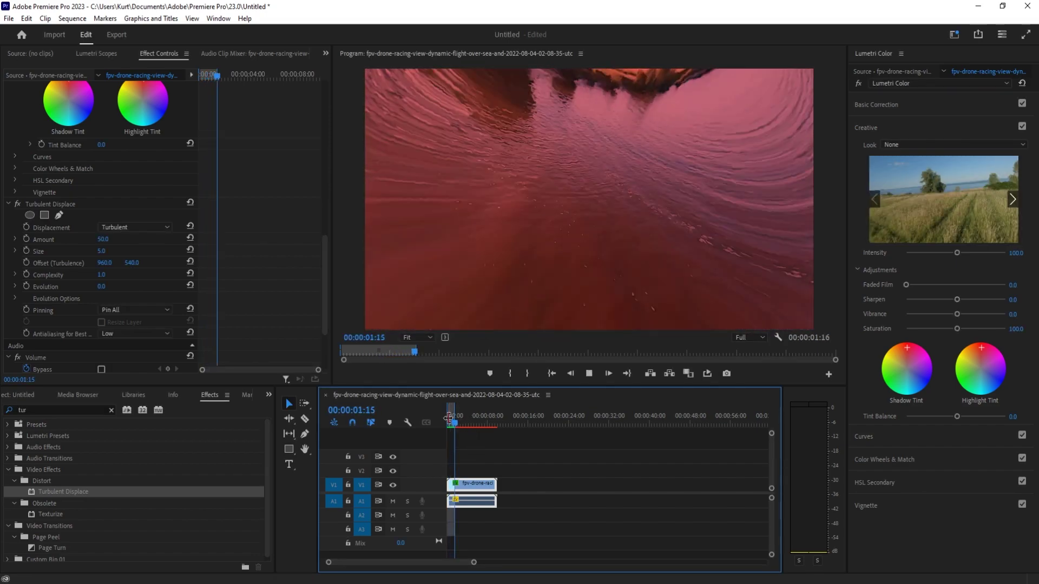
pyautogui.press('space')
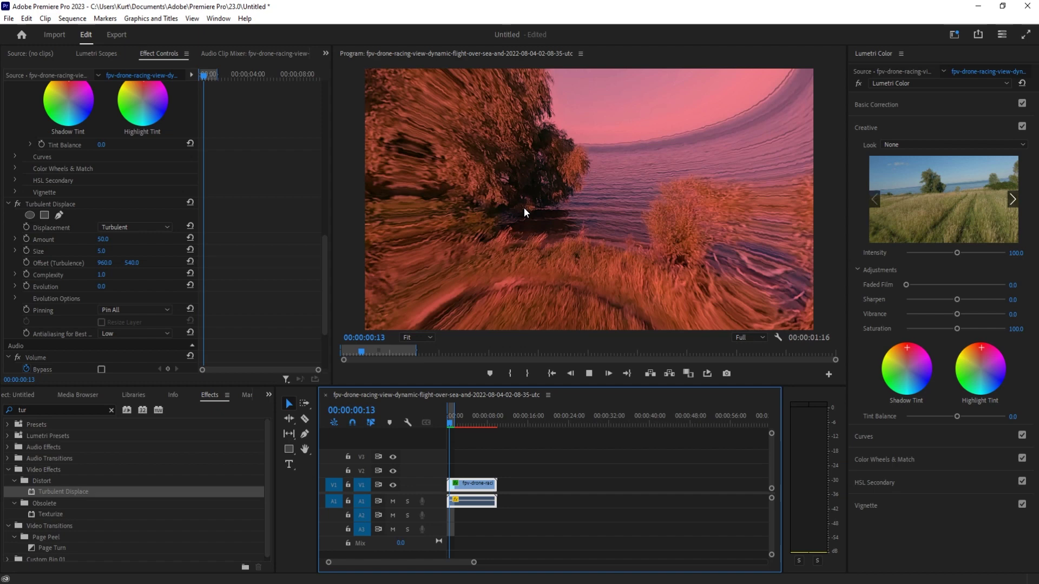
pyautogui.press('space')
pyautogui.press('Home')
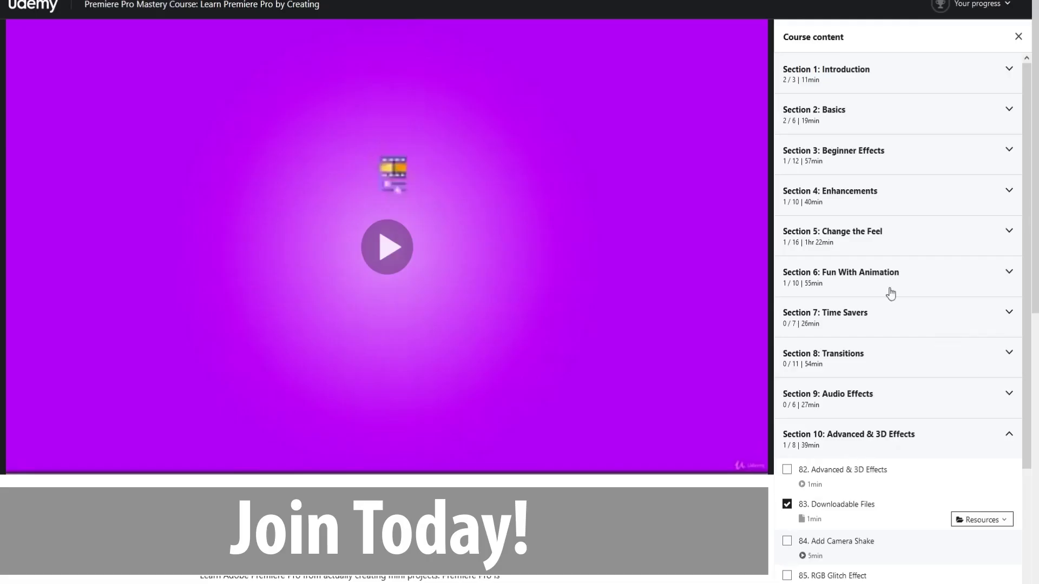
# Expand the Introduction, Beginner Effects, Enhancements, Fun With Animation and Transitions sections in the Course content sidebar.
pyautogui.click(906, 81)
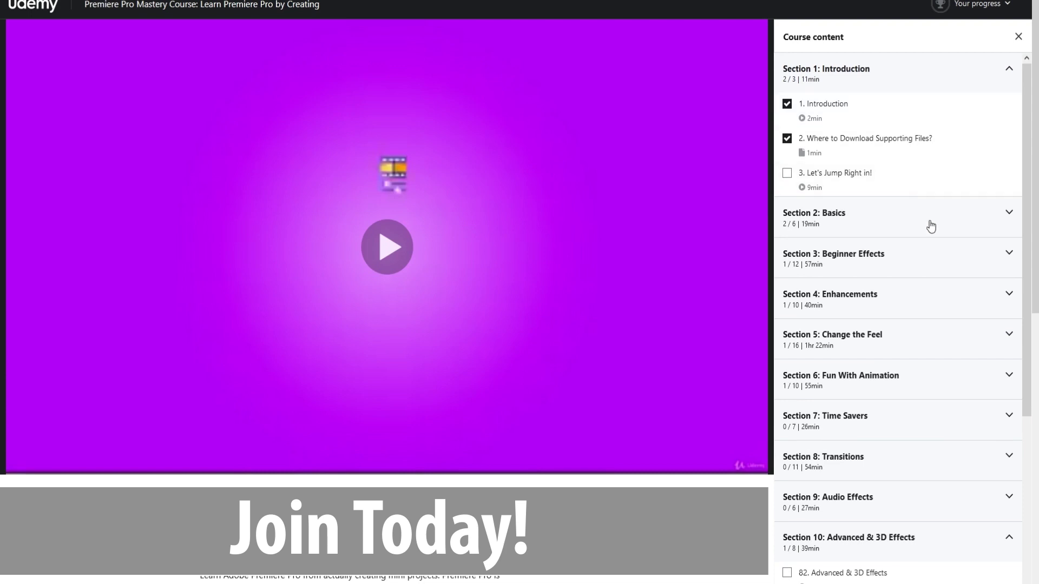
pyautogui.click(920, 279)
pyautogui.scroll(-5, 909, 287)
pyautogui.scroll(-4, 902, 283)
pyautogui.click(872, 246)
pyautogui.scroll(-7, 872, 283)
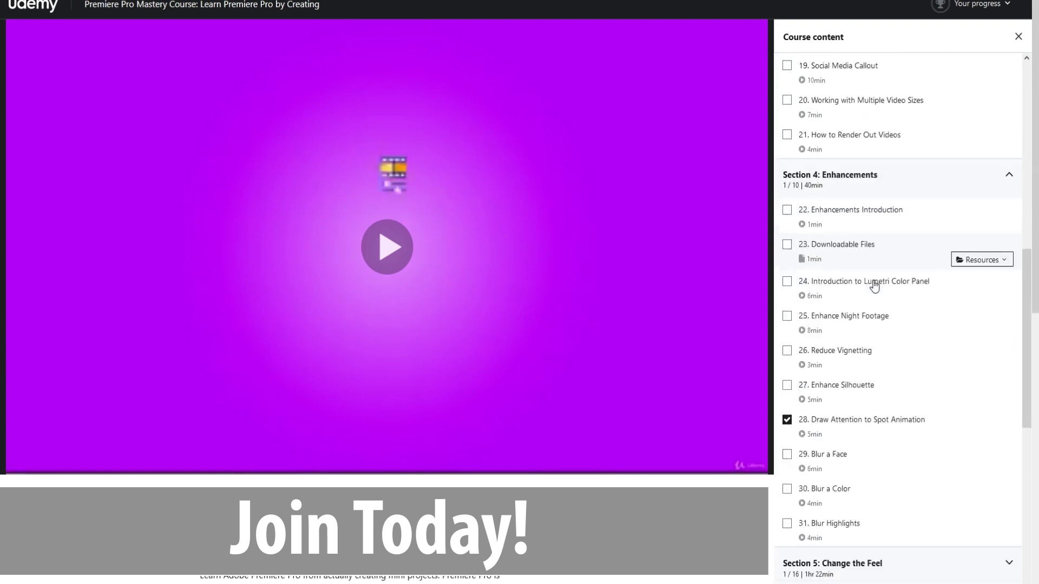
pyautogui.click(877, 294)
pyautogui.scroll(-6, 876, 293)
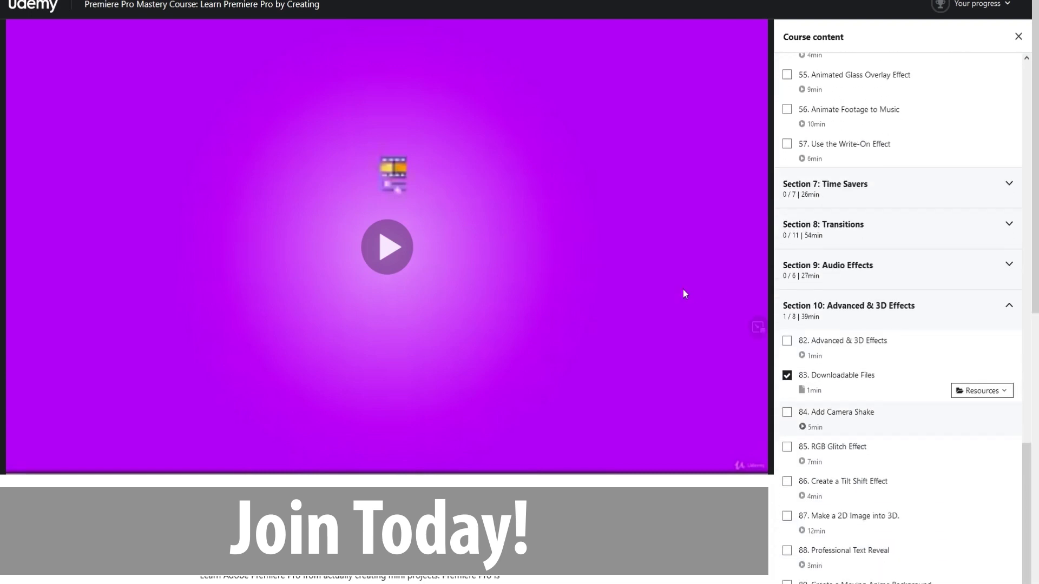
pyautogui.scroll(-3, 682, 292)
pyautogui.click(844, 200)
pyautogui.scroll(-3, 887, 250)
pyautogui.scroll(-3, 886, 249)
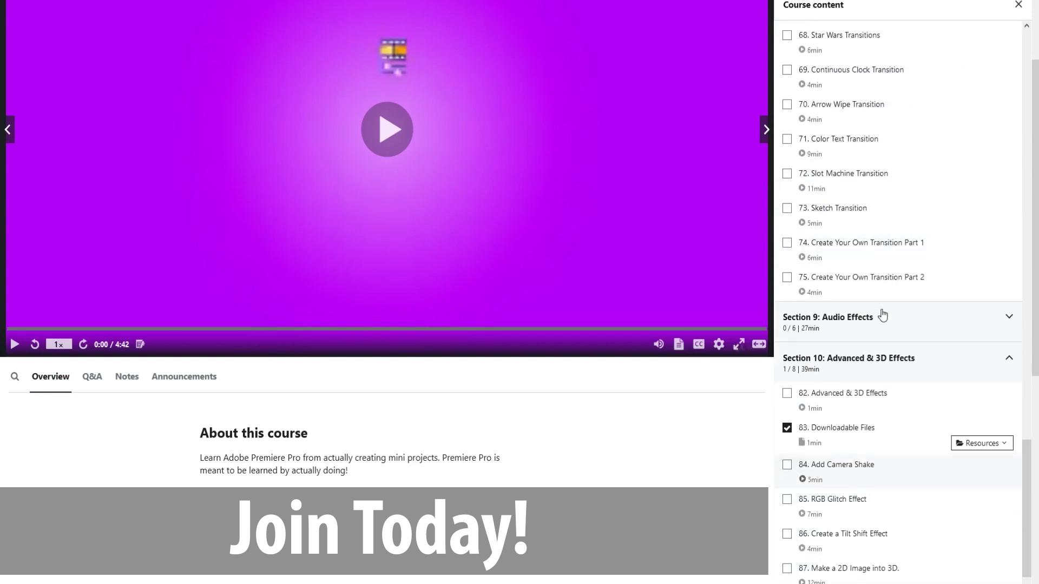